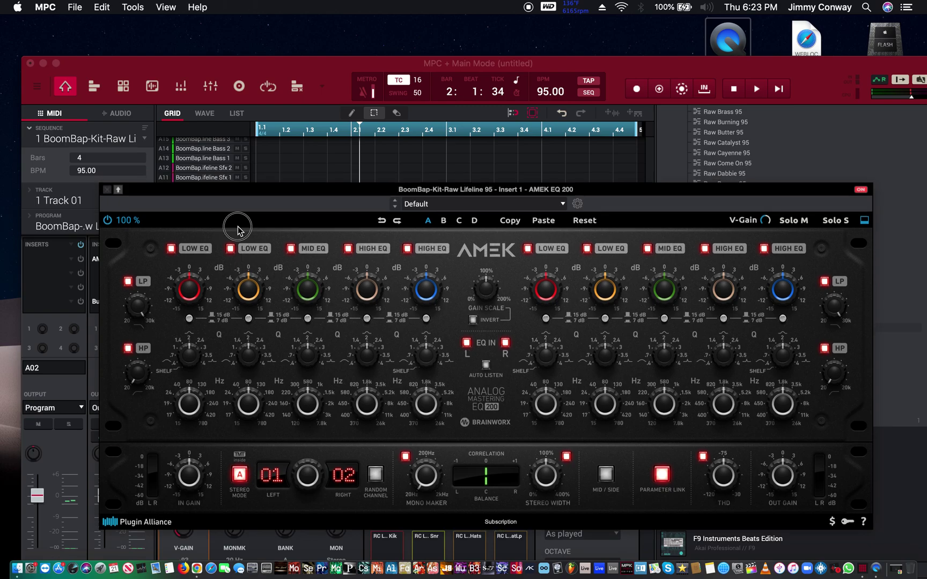
Move the AMEK EQ 200 window down-right off the drum grid and play the beat
{"action": "left_click_drag", "start_coordinate": [239, 185], "coordinate": [420, 292]}
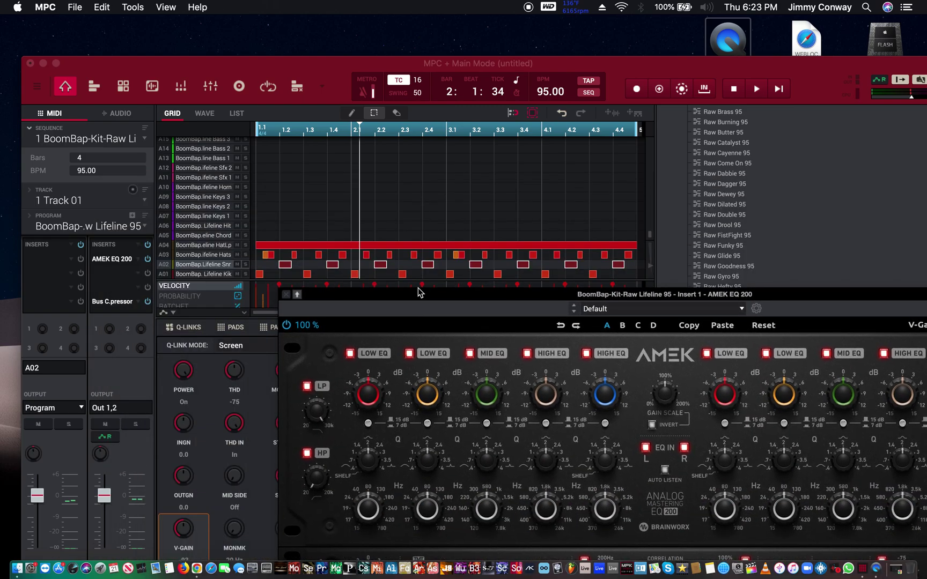
{"action": "key", "text": "space"}
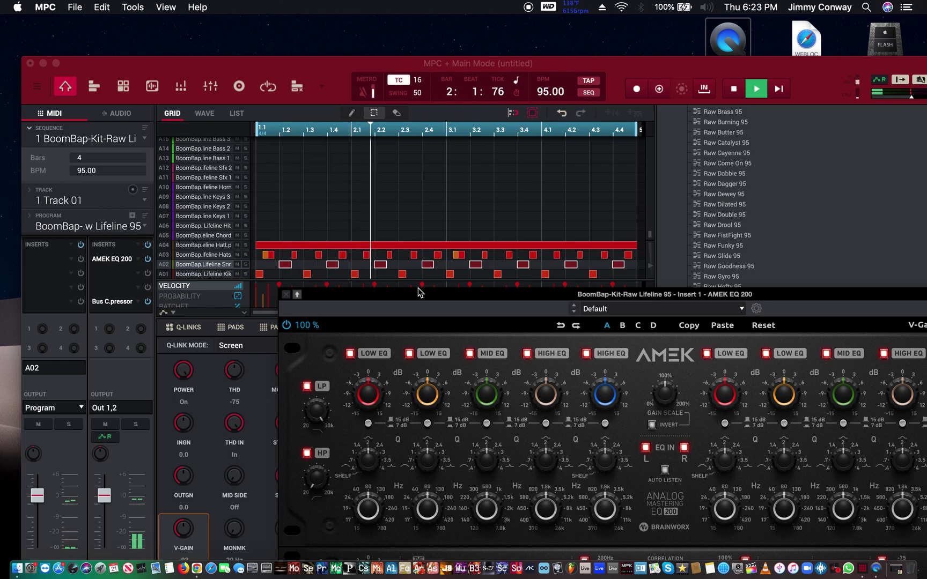
{"action": "key", "text": "space"}
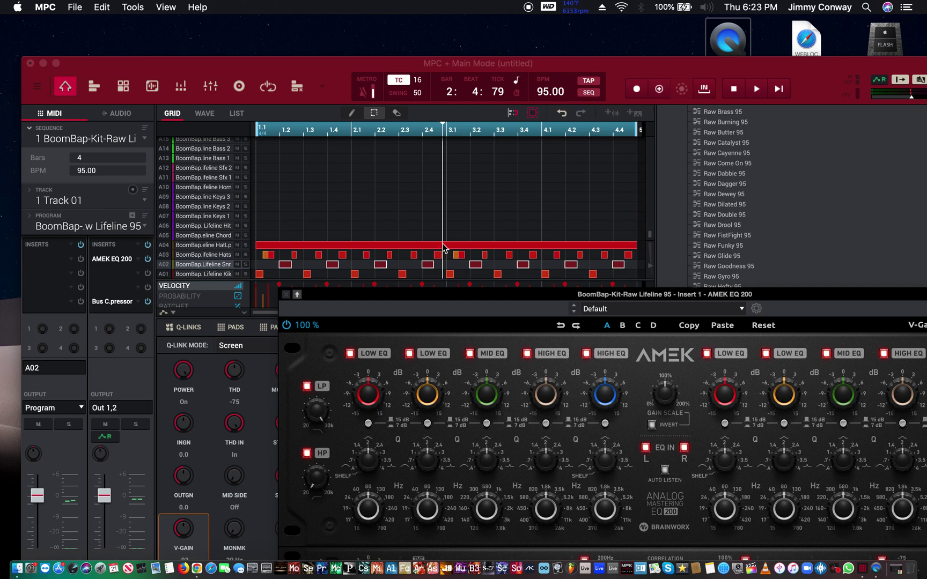
{"action": "key", "text": "space"}
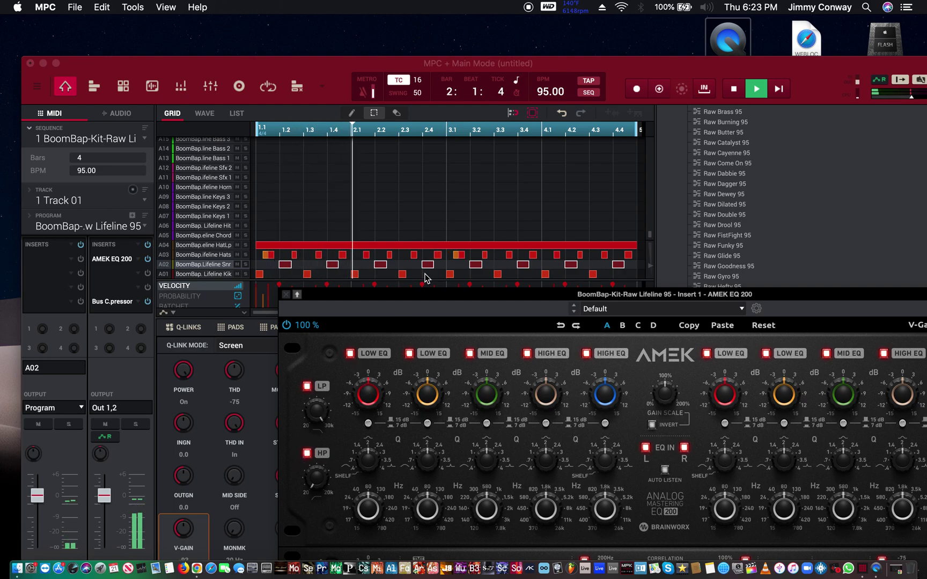
Sweep the high-pass up to about 489 Hz and the low-pass down to 1.3 kHz, then stop
{"action": "left_click_drag", "start_coordinate": [416, 294], "coordinate": [156, 180]}
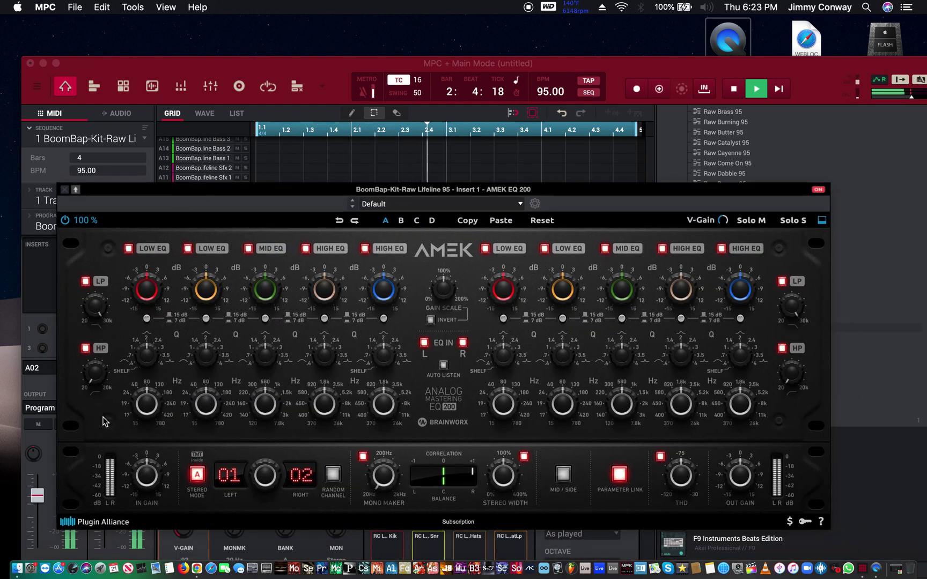
{"action": "left_click_drag", "start_coordinate": [93, 375], "coordinate": [109, 273]}
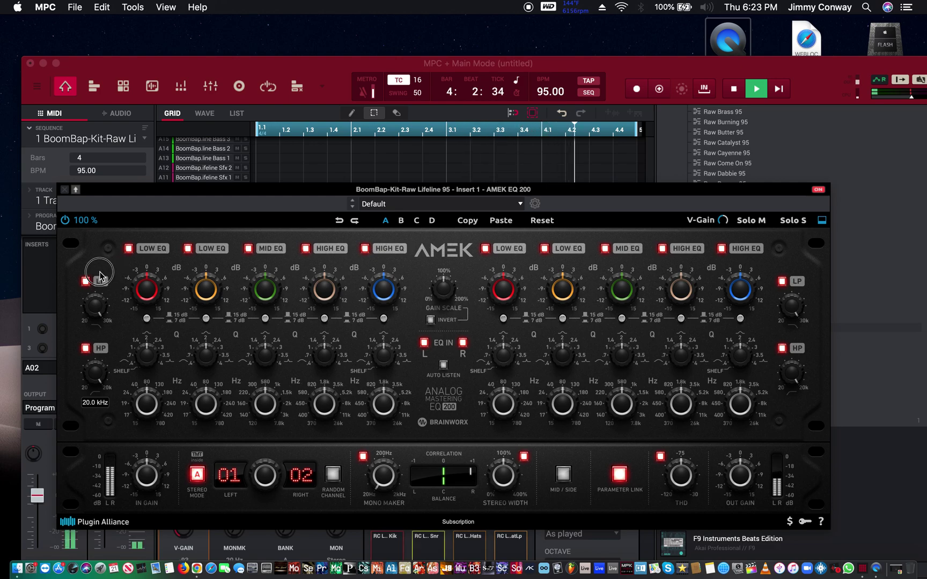
{"action": "left_click_drag", "start_coordinate": [85, 293], "coordinate": [73, 397]}
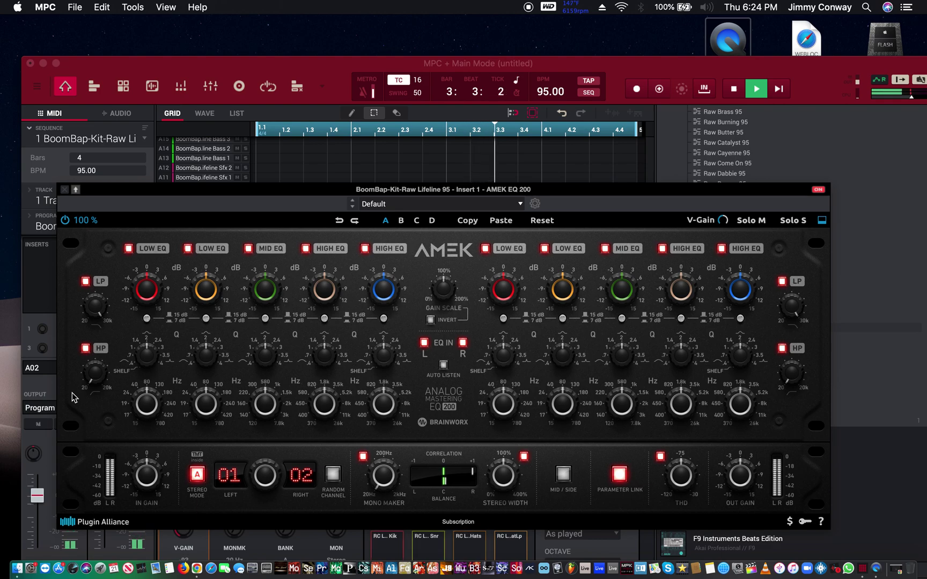
{"action": "key", "text": "space"}
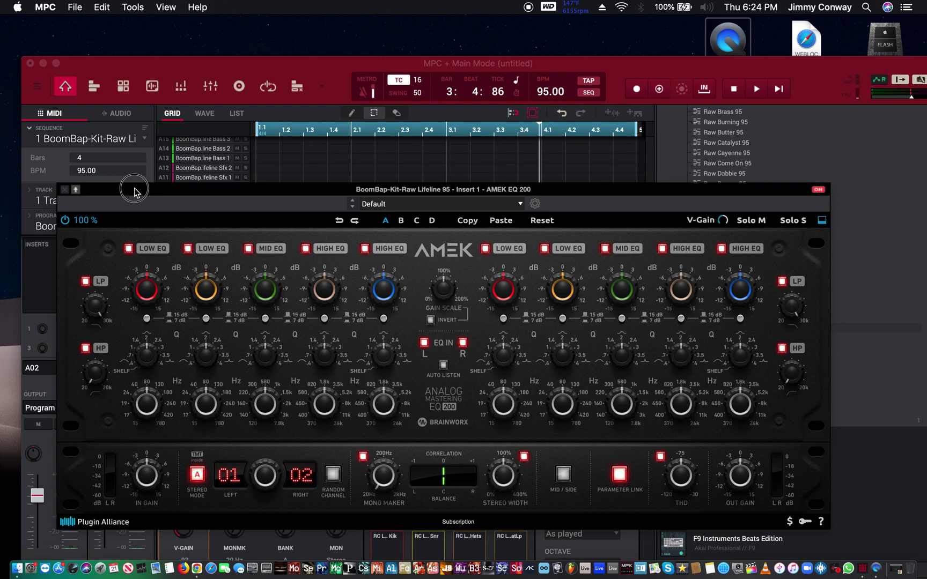
Push the AMEK EQ 200 window to the right edge and reposition the main MPC window up-left
{"action": "left_click_drag", "start_coordinate": [133, 191], "coordinate": [234, 171]}
{"action": "left_click_drag", "start_coordinate": [300, 159], "coordinate": [468, 141]}
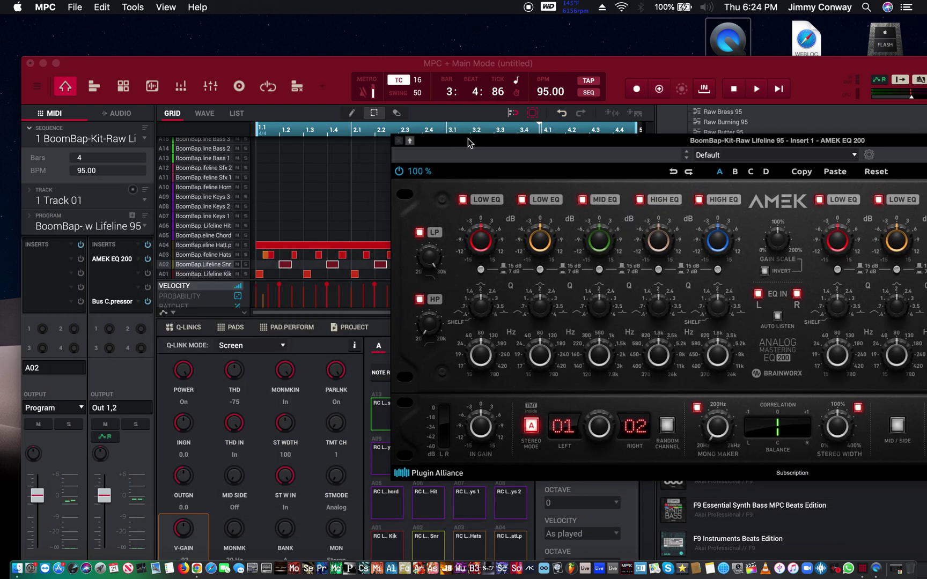
{"action": "left_click", "coordinate": [299, 78]}
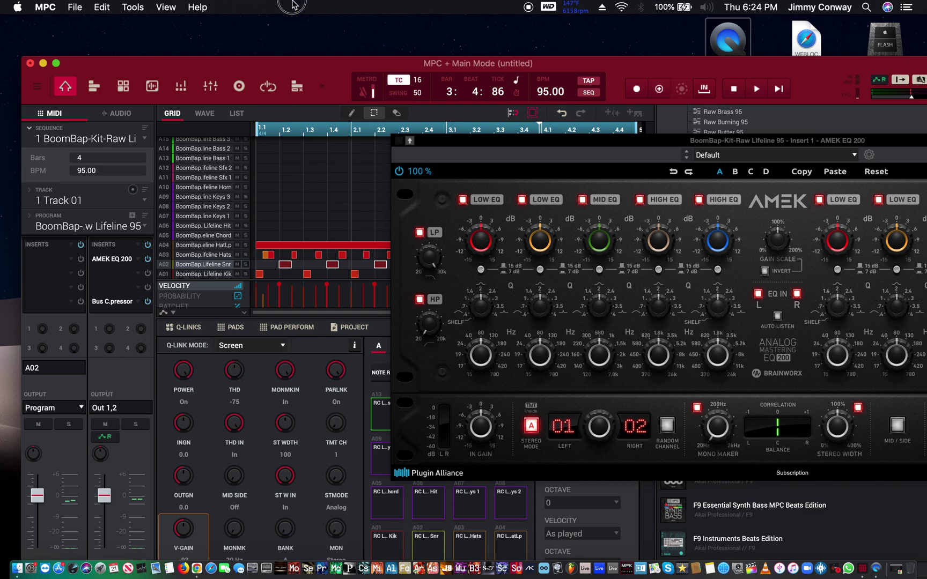
{"action": "left_click_drag", "start_coordinate": [317, 58], "coordinate": [283, 8]}
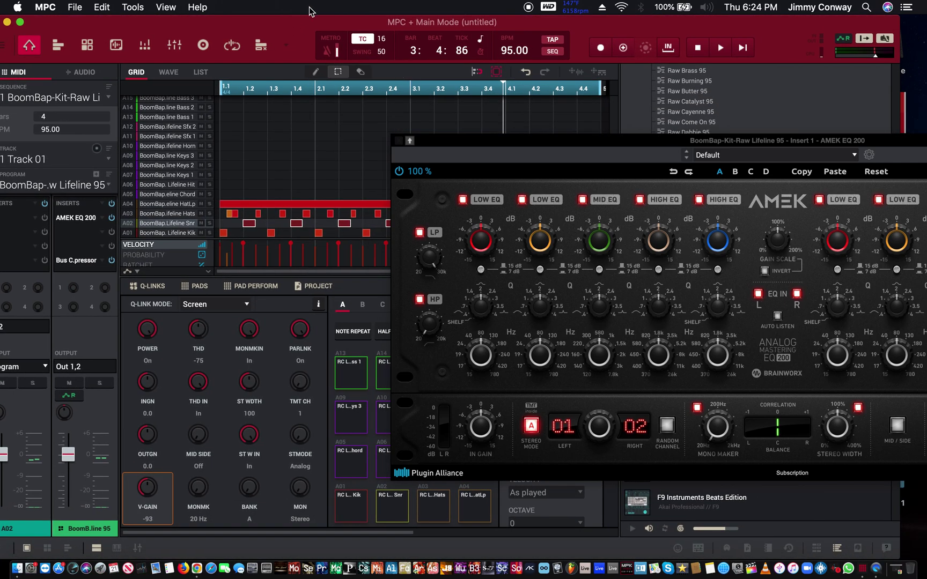
{"action": "left_click_drag", "start_coordinate": [256, 24], "coordinate": [285, 21]}
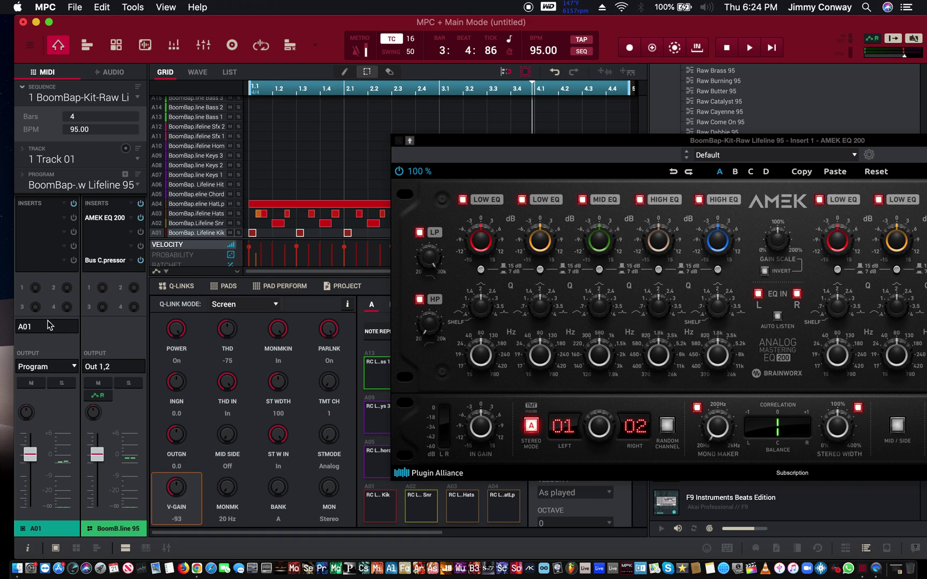
{"action": "left_click_drag", "start_coordinate": [582, 150], "coordinate": [907, 109]}
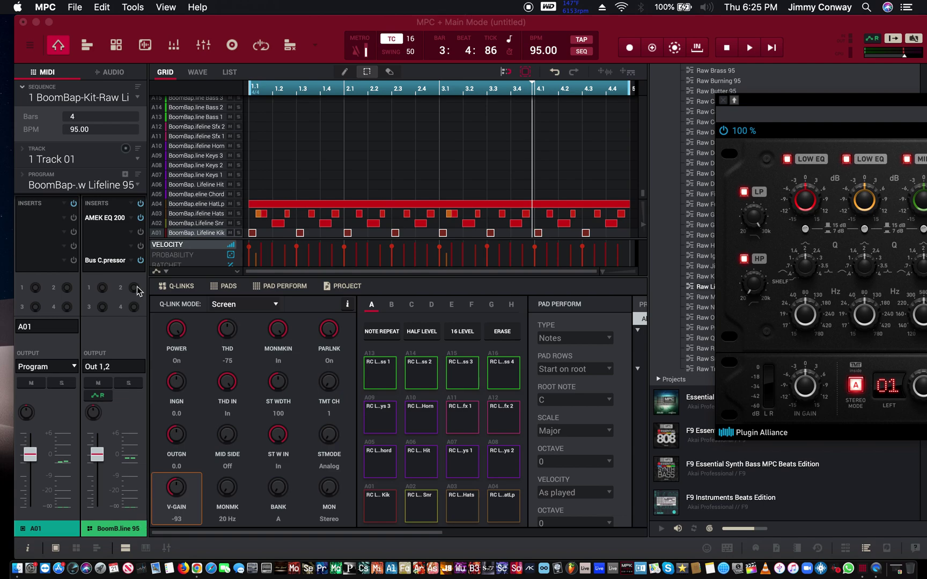
In the Channel Mixer, set kick pad A01's output to Submix Sub 1
{"action": "left_click", "coordinate": [202, 48]}
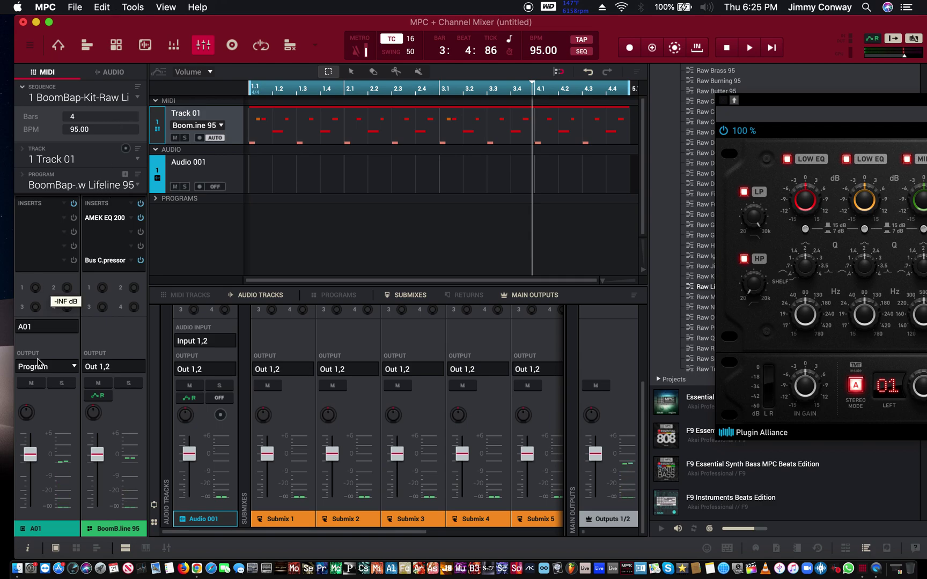
{"action": "left_click", "coordinate": [75, 368]}
{"action": "mouse_move", "coordinate": [77, 400]}
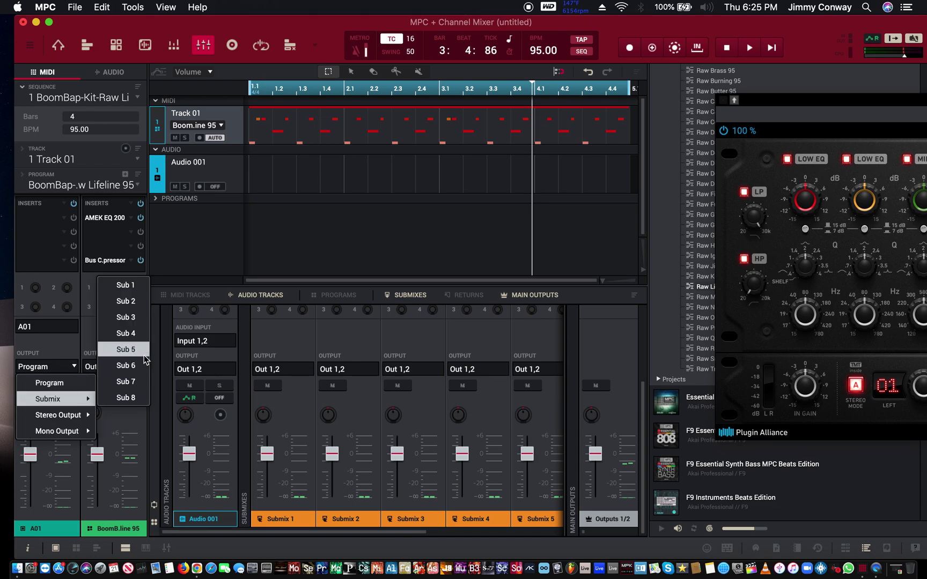
{"action": "left_click", "coordinate": [137, 285]}
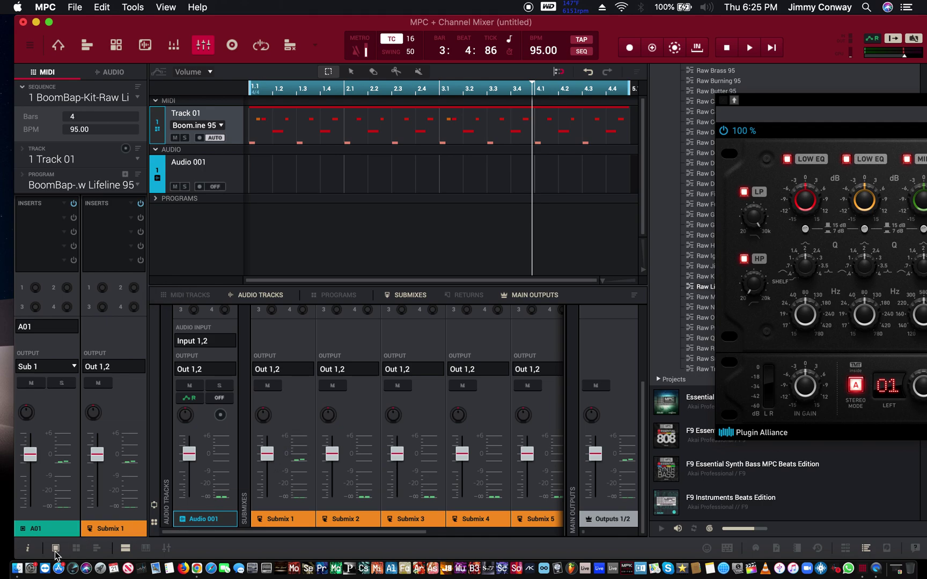
Show the drum program's channel strip, bring the AMEK EQ 200 window into view, and start playback
{"action": "left_click", "coordinate": [77, 547]}
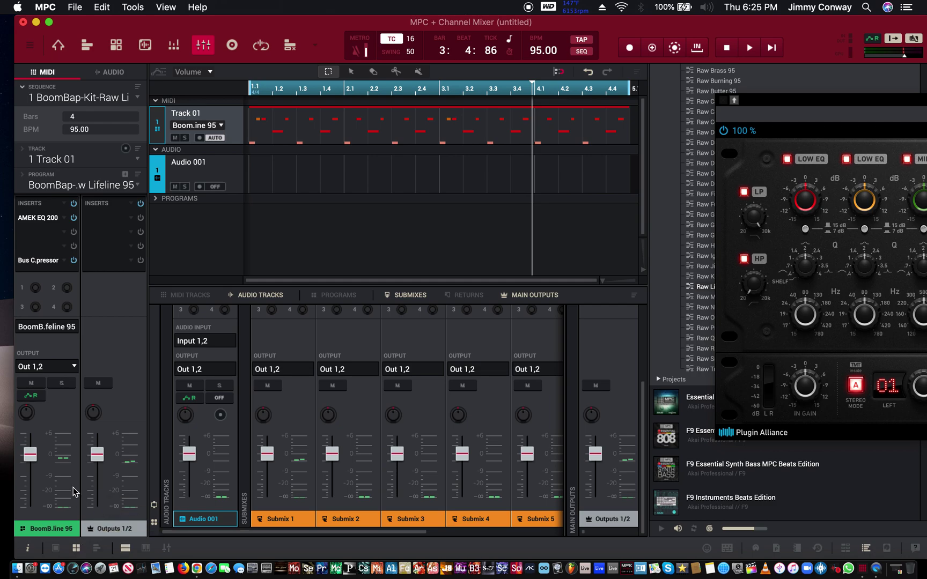
{"action": "left_click_drag", "start_coordinate": [850, 97], "coordinate": [202, 171]}
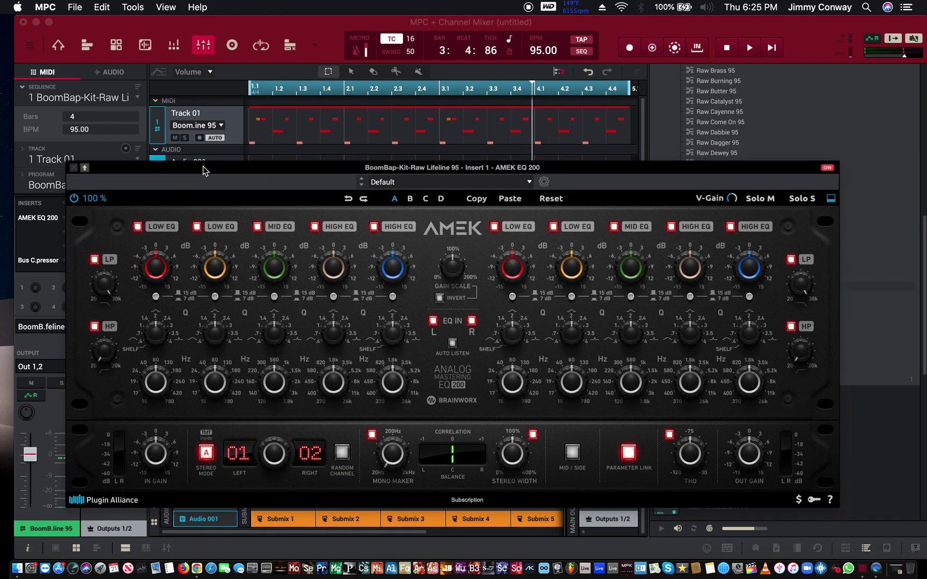
{"action": "key", "text": "space"}
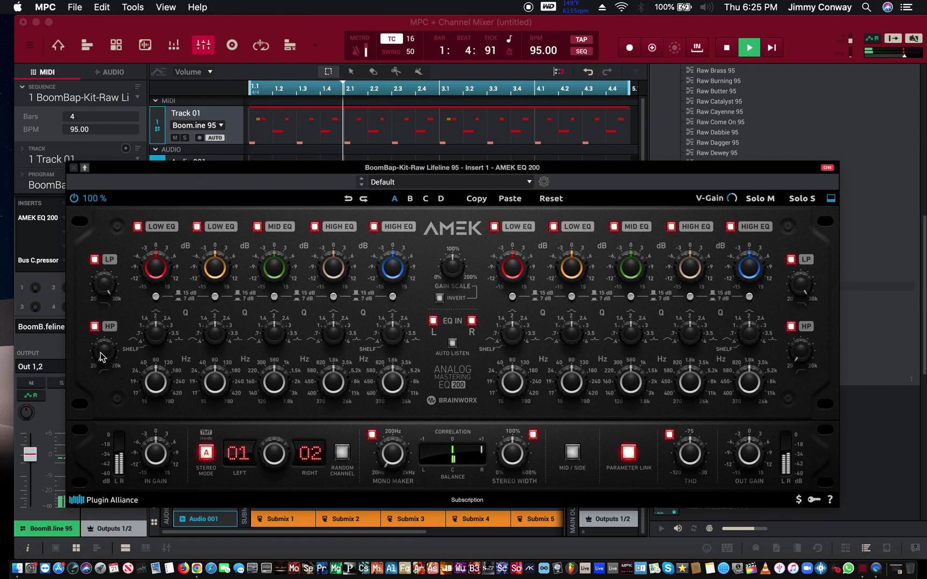
Settle the AMEK EQ 200 high-pass at 56 Hz, stop playback, and move the EQ aside
{"action": "mouse_move", "coordinate": [101, 356]}
{"action": "left_click_drag", "start_coordinate": [101, 355], "coordinate": [139, 366]}
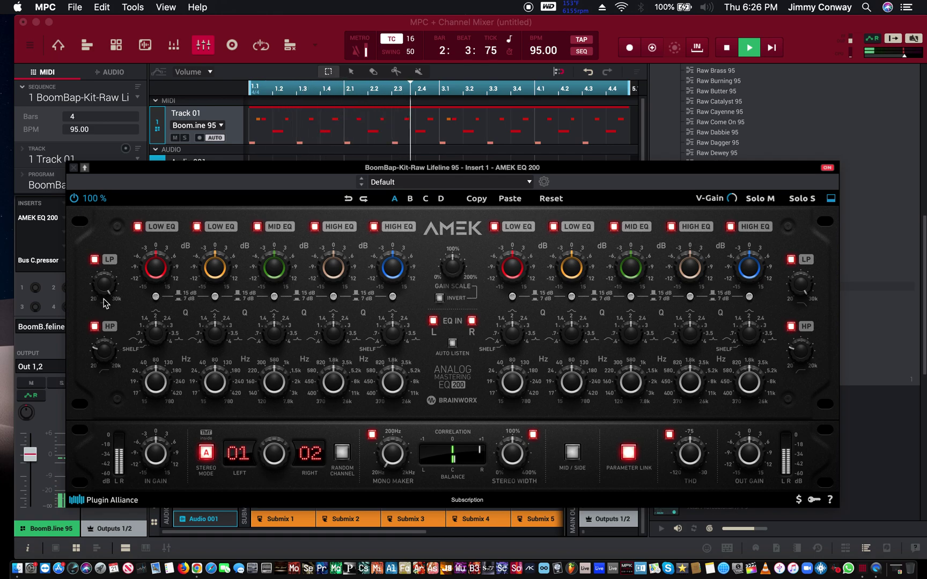
{"action": "left_click_drag", "start_coordinate": [104, 344], "coordinate": [91, 386]}
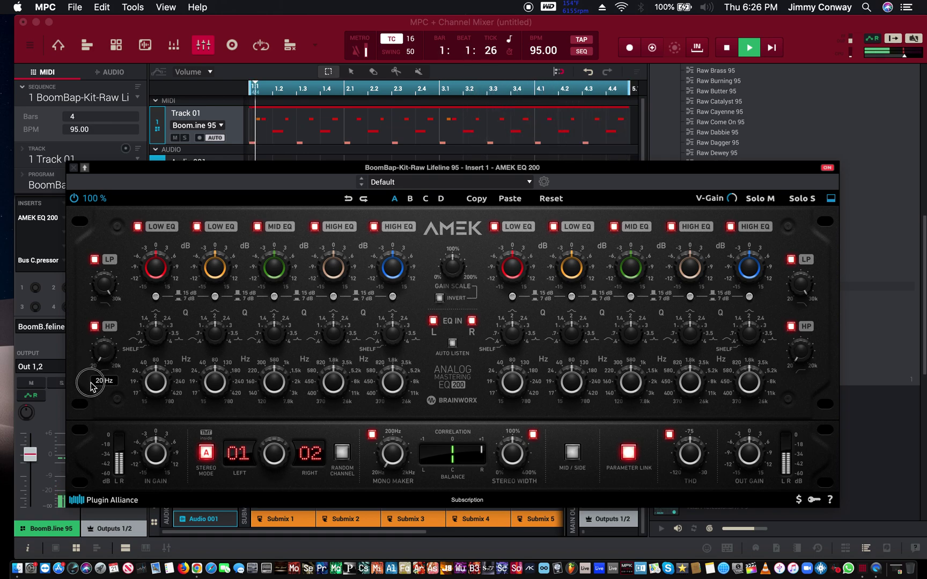
{"action": "left_click", "coordinate": [98, 364]}
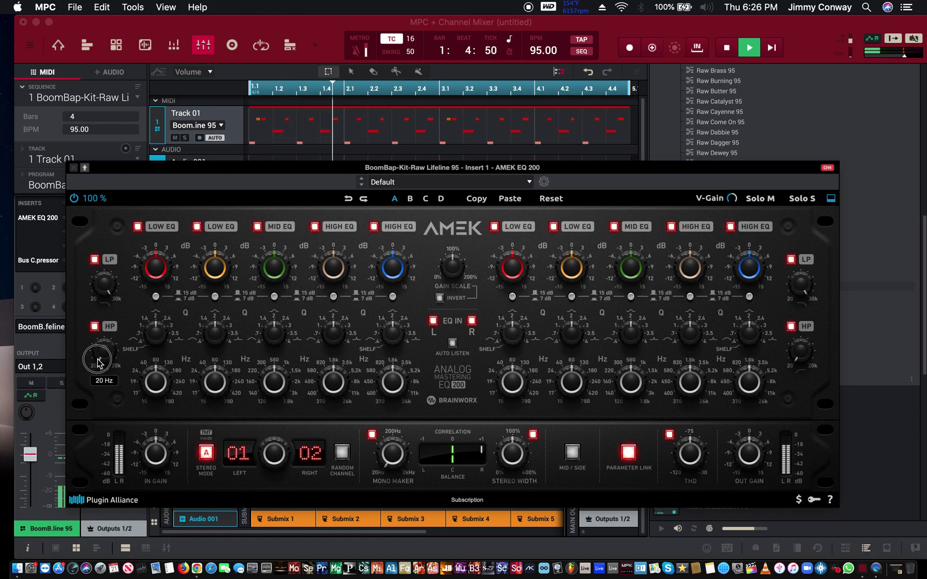
{"action": "left_click_drag", "start_coordinate": [98, 364], "coordinate": [79, 316]}
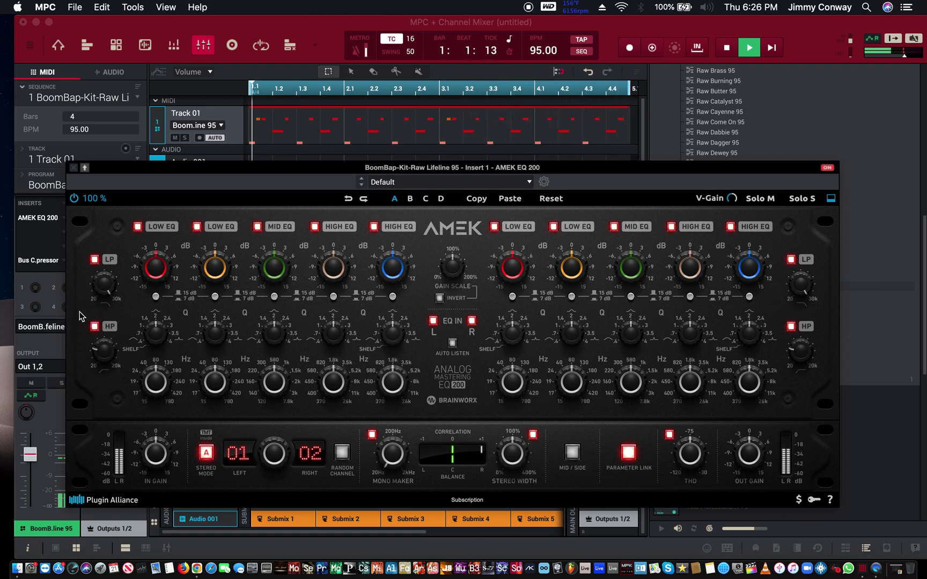
{"action": "key", "text": "space"}
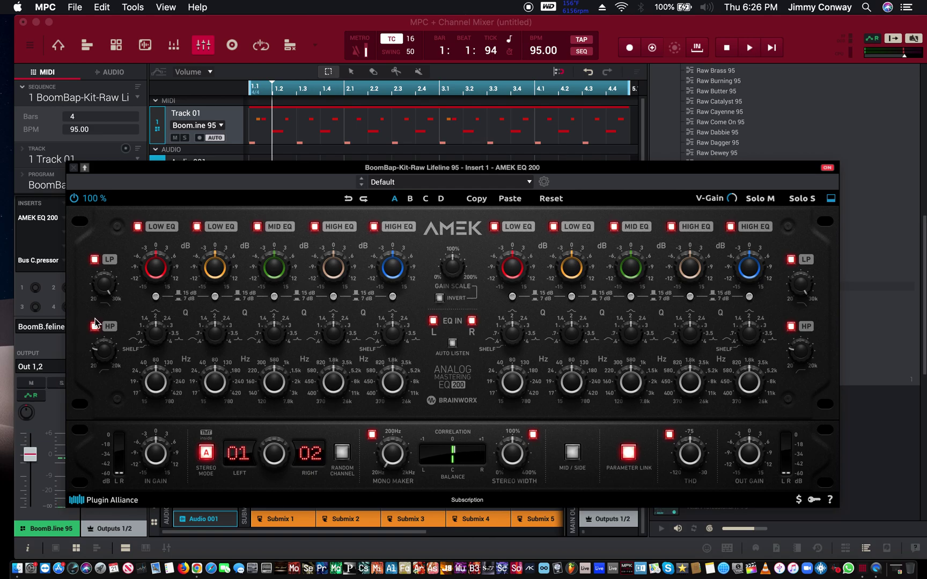
{"action": "left_click_drag", "start_coordinate": [150, 167], "coordinate": [768, 215]}
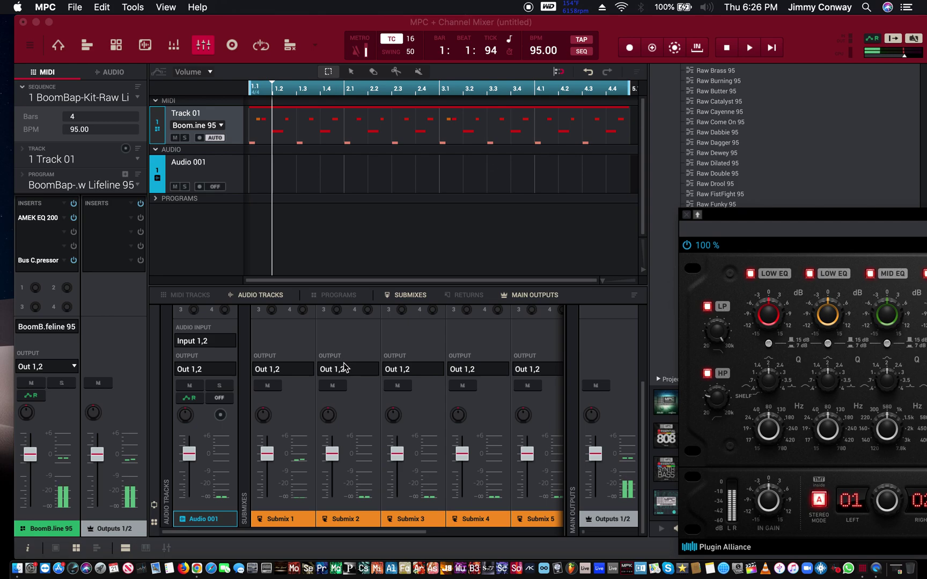
Switch the mixer to individual pad channels, check a pad's output choices, then return to Main Mode
{"action": "left_click", "coordinate": [53, 548]}
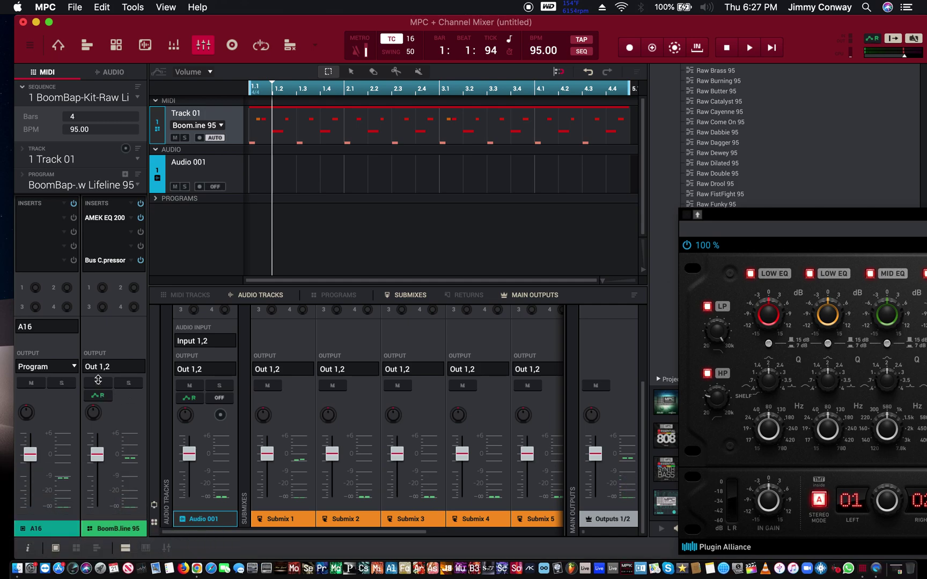
{"action": "left_click", "coordinate": [75, 367]}
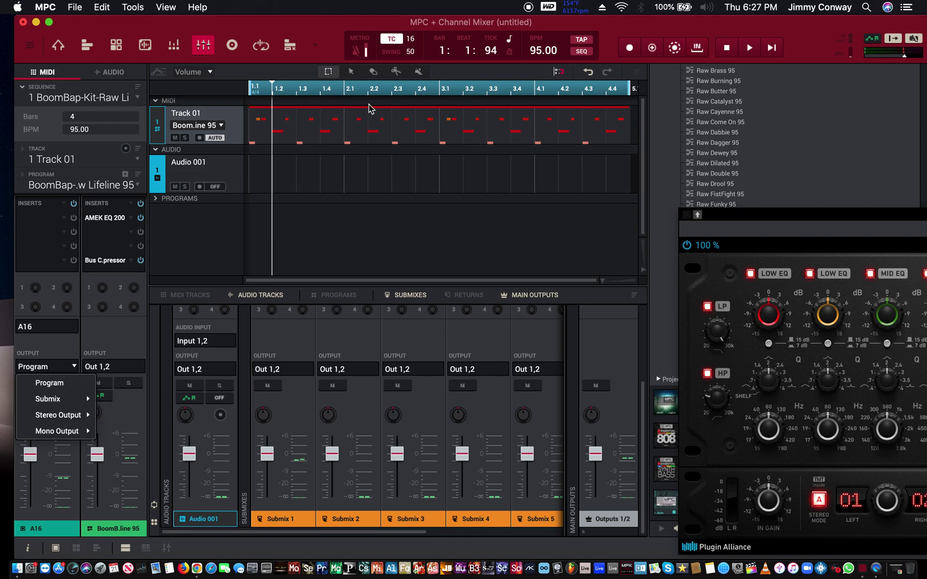
{"action": "left_click", "coordinate": [58, 45]}
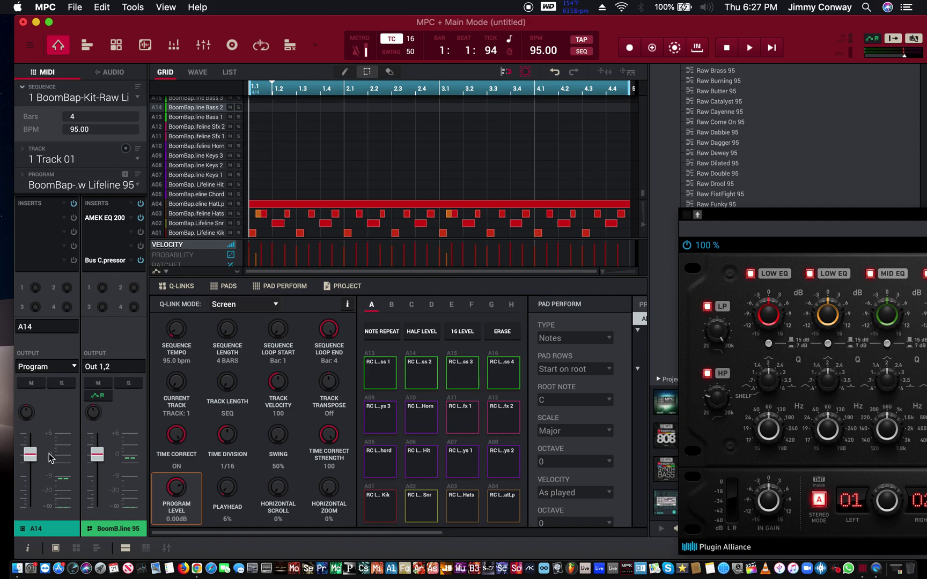
Route bass pads A13 and A14 to Submix Sub 2
{"action": "key", "text": "Down"}
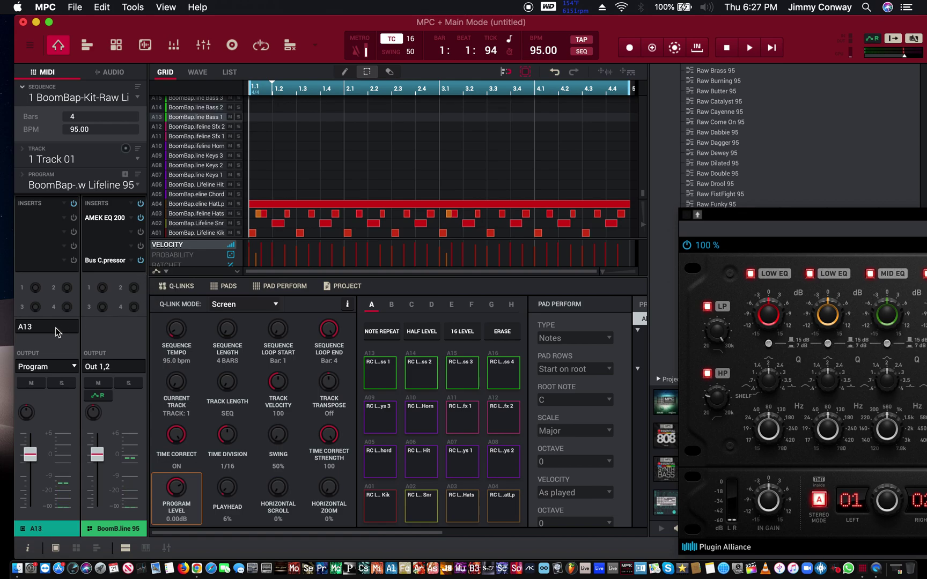
{"action": "left_click", "coordinate": [63, 367]}
{"action": "mouse_move", "coordinate": [78, 399]}
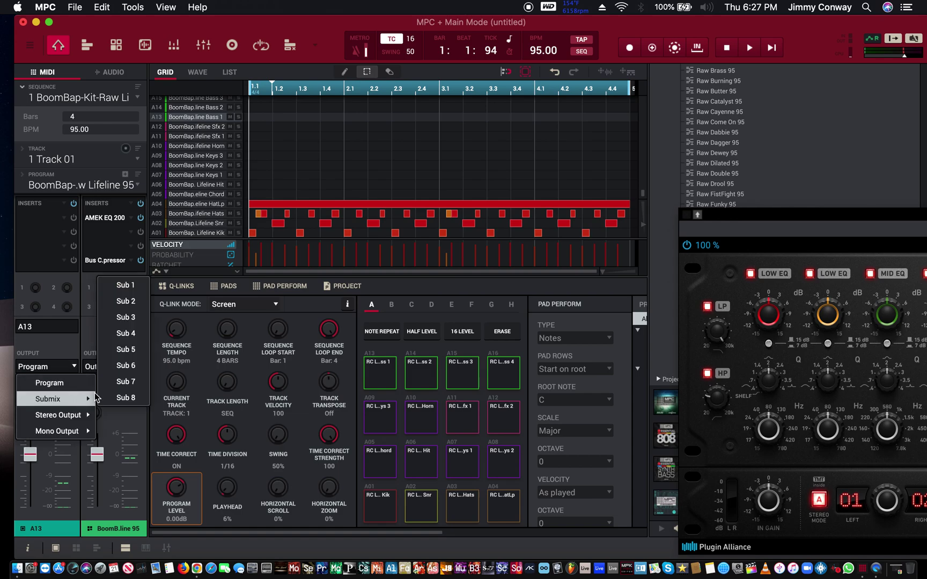
{"action": "left_click", "coordinate": [127, 301]}
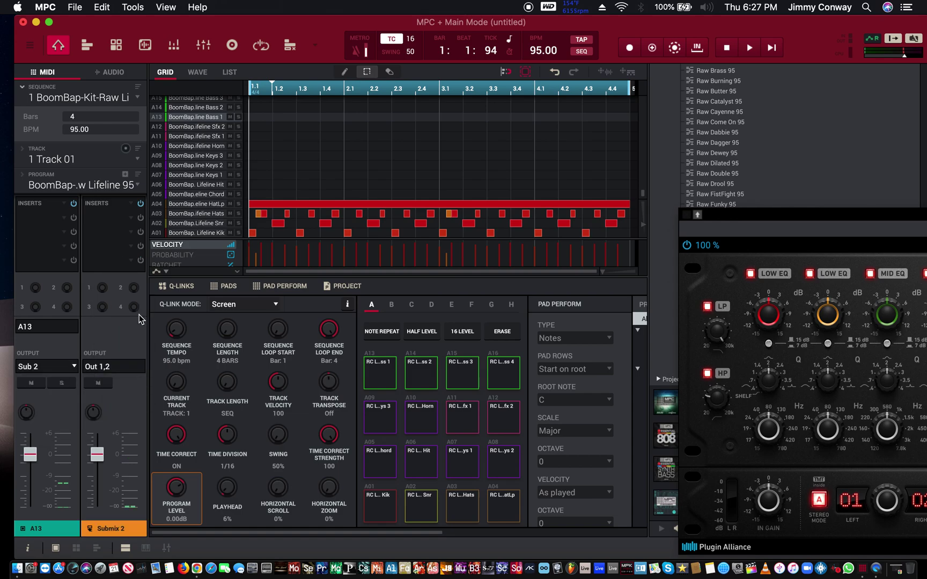
{"action": "left_click", "coordinate": [421, 370]}
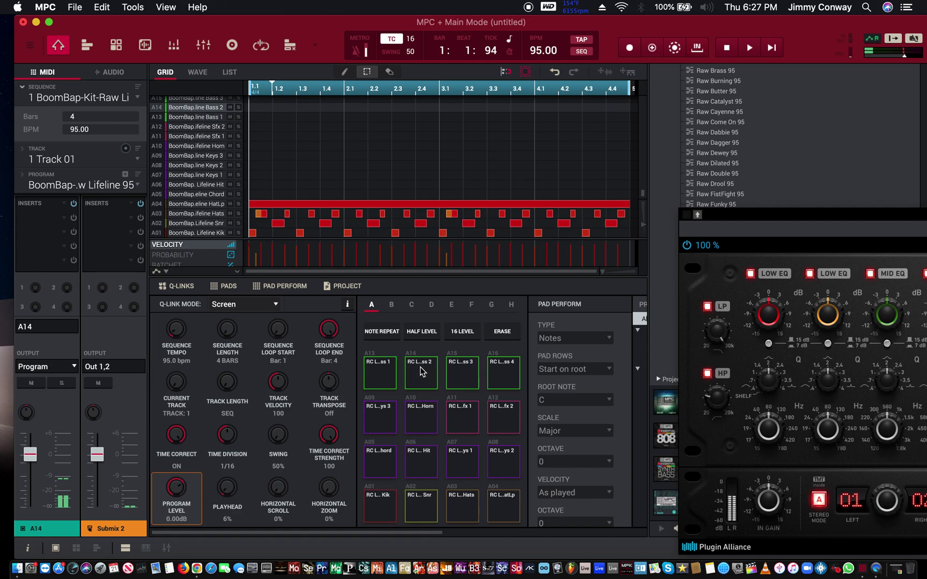
{"action": "left_click", "coordinate": [75, 366]}
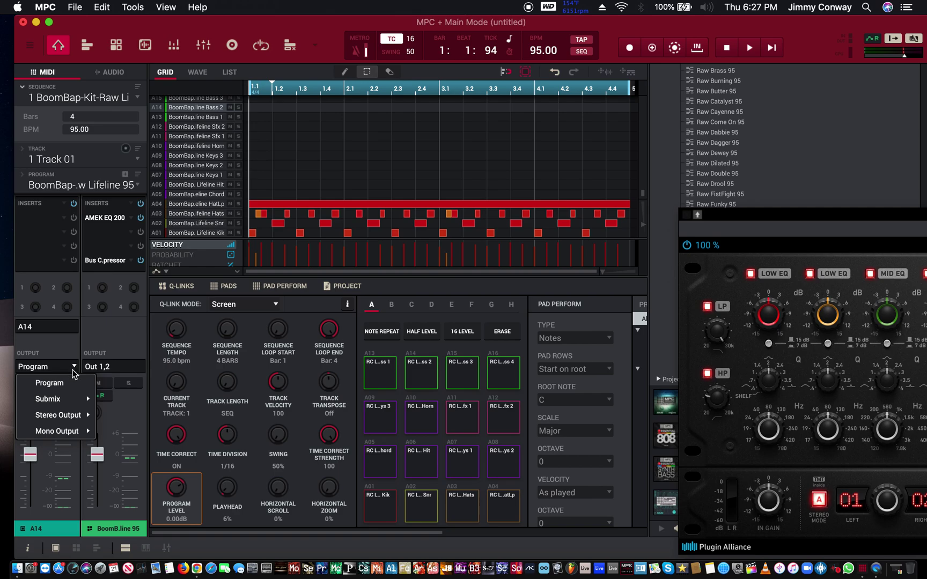
{"action": "mouse_move", "coordinate": [80, 399]}
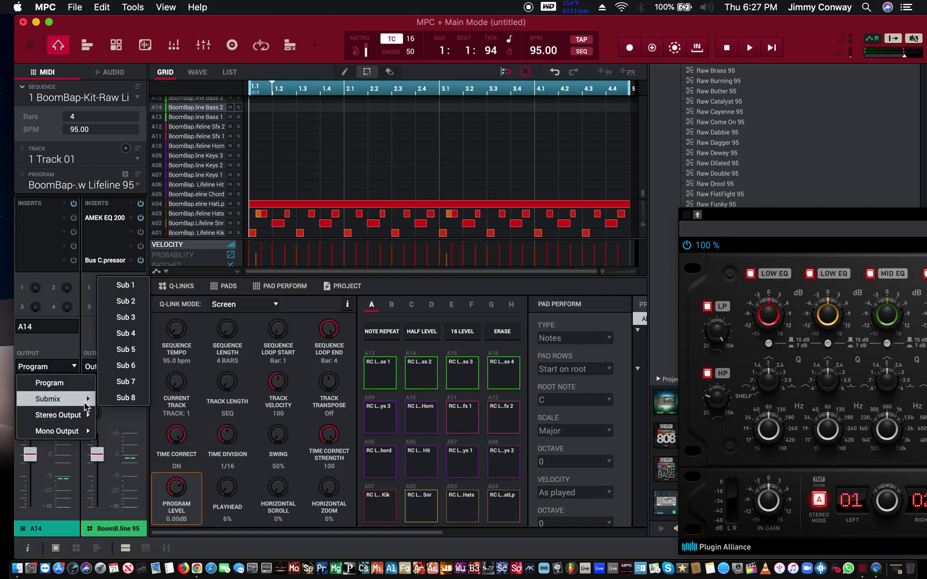
{"action": "left_click", "coordinate": [128, 301]}
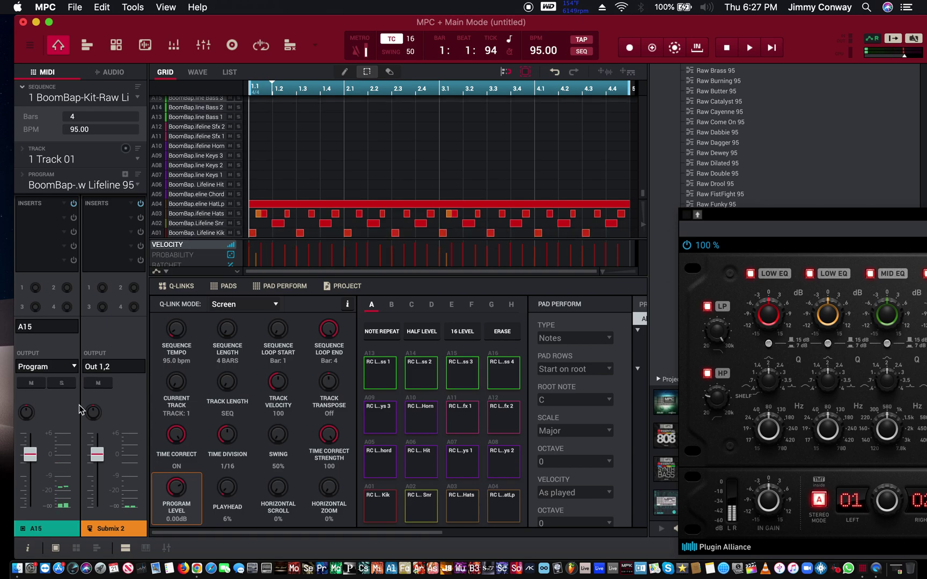
Route bass pads A15 and A16 to Submix Sub 2 as well
{"action": "left_click", "coordinate": [73, 367]}
{"action": "mouse_move", "coordinate": [77, 399]}
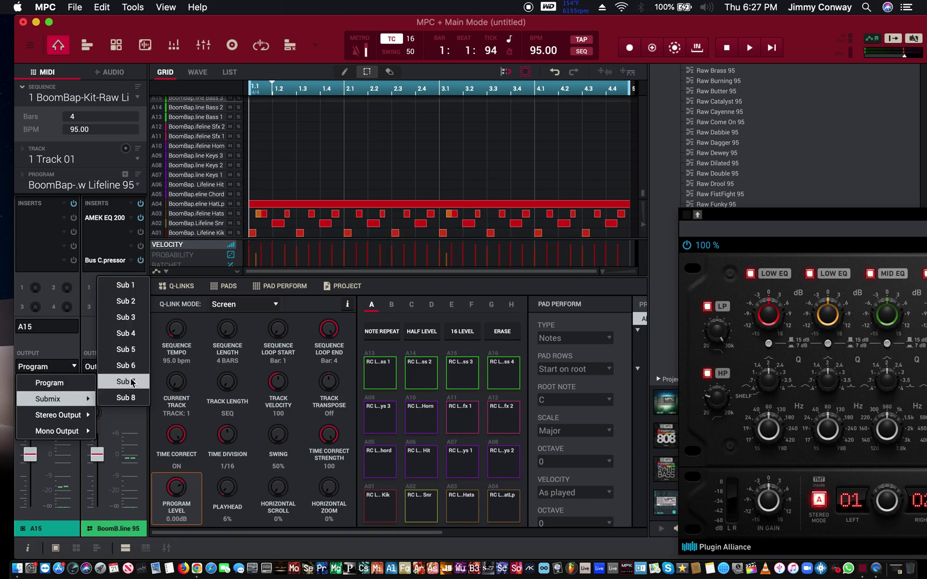
{"action": "left_click", "coordinate": [141, 300]}
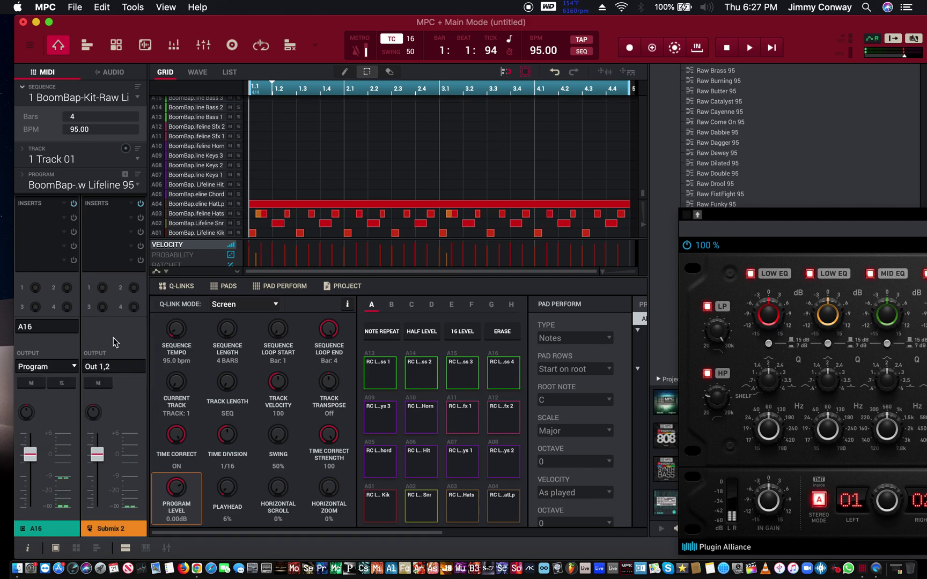
{"action": "left_click", "coordinate": [74, 366]}
{"action": "mouse_move", "coordinate": [70, 400]}
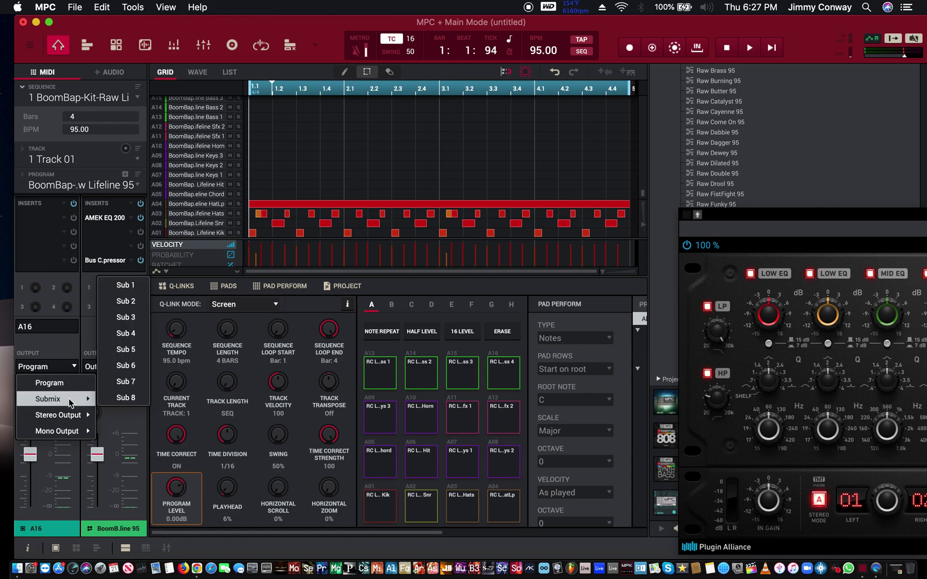
{"action": "left_click", "coordinate": [140, 301]}
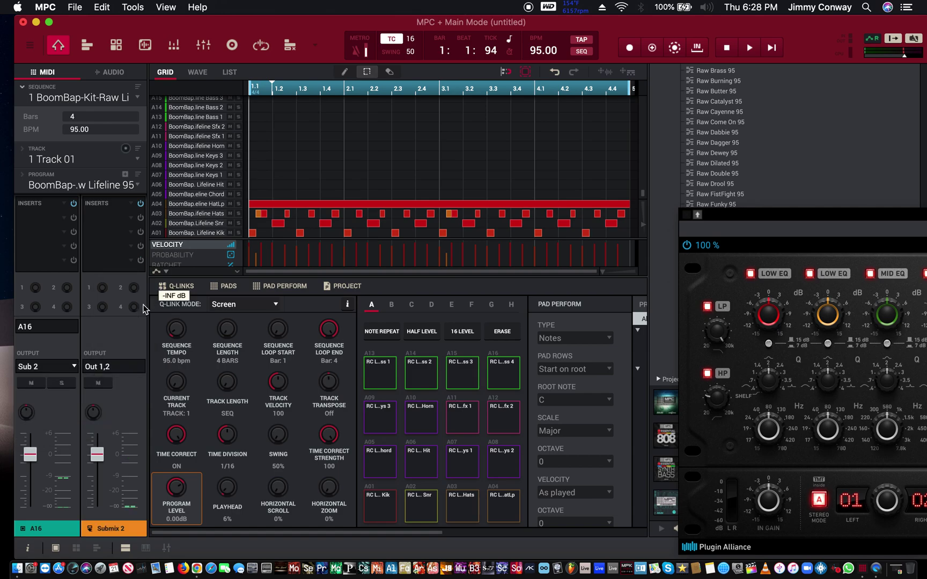